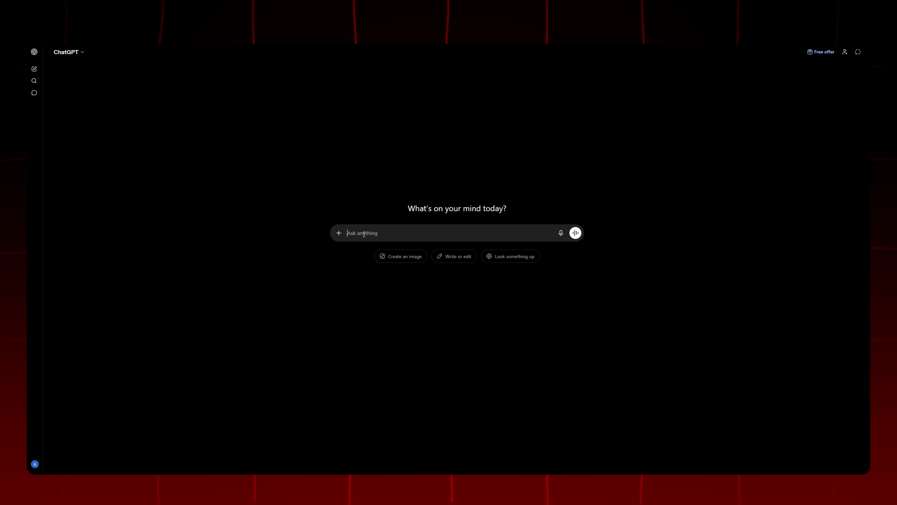
Step: Paste the children's educational shorts video prompt template into the ChatGPT message and go through to its Topic field
{"action": "key", "text": "ctrl+v"}
{"action": "scroll", "coordinate": [376, 305], "scroll_direction": "down", "scroll_amount": 5}
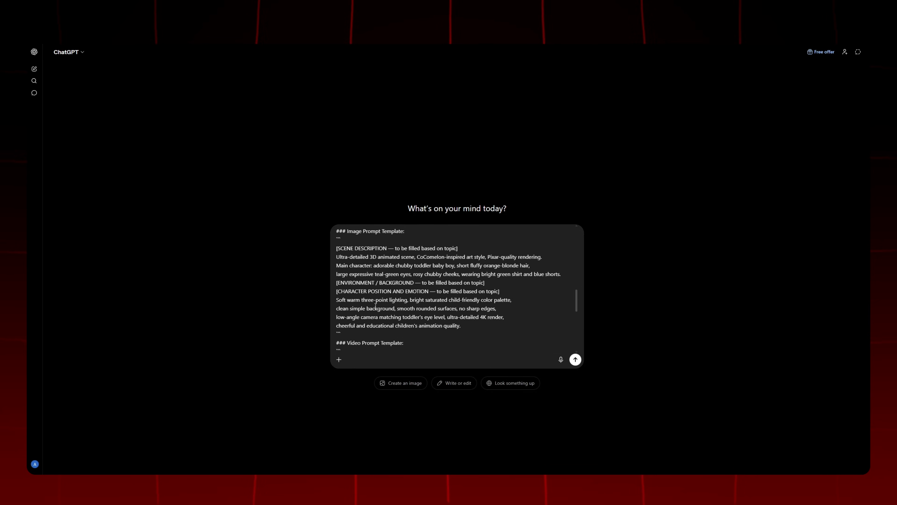
{"action": "scroll", "coordinate": [375, 305], "scroll_direction": "down", "scroll_amount": 10}
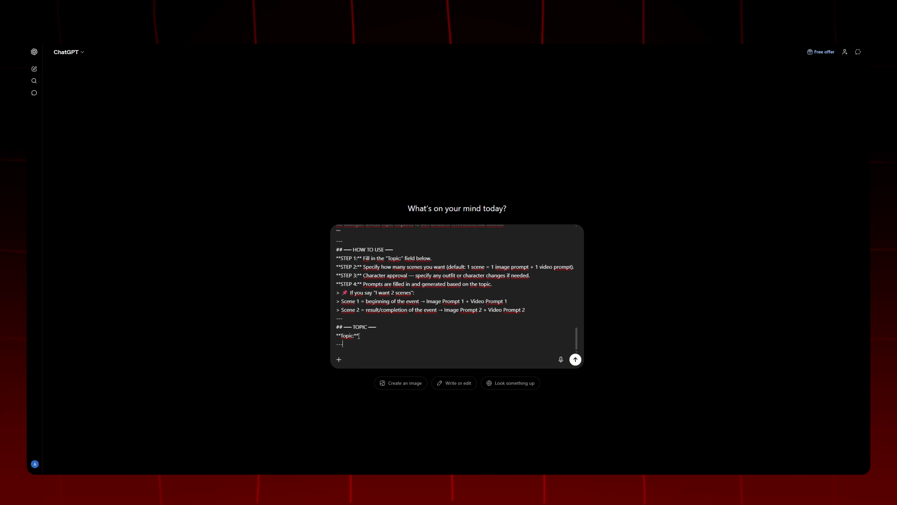
Step: Clean up the Topic line, request a single-scene park video teaching counting from 1 to 5 with a small child climbing stairs, and submit
{"action": "key", "text": "BackSpace"}
{"action": "left_click", "coordinate": [354, 345]}
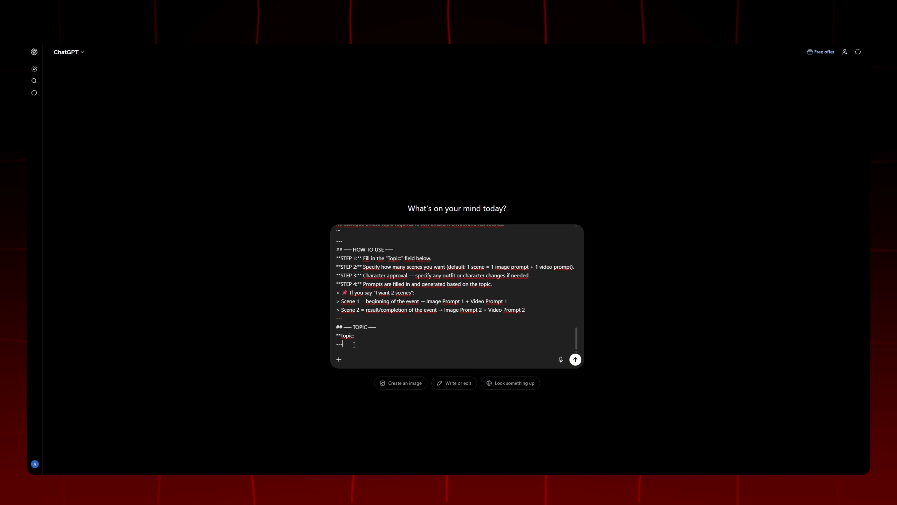
{"action": "key", "text": "BackSpace"}
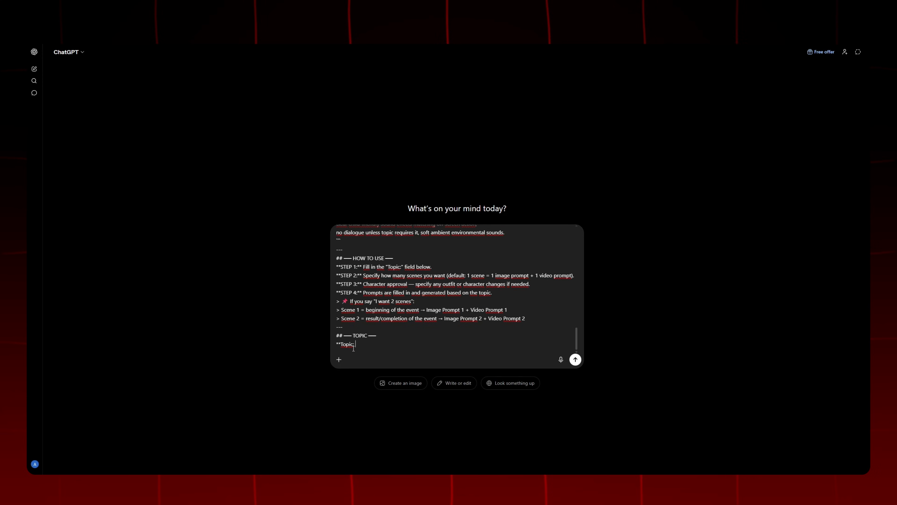
{"action": "key", "text": "BackSpace"}
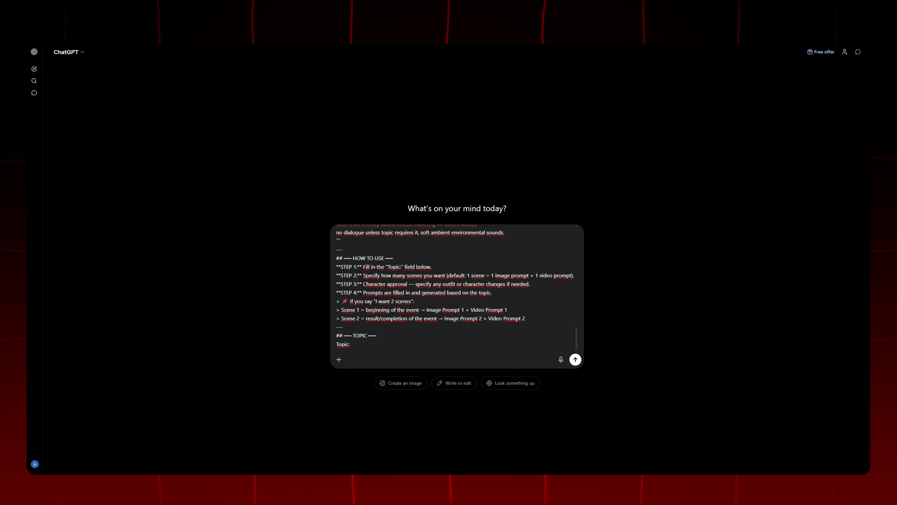
{"action": "type", "text": "I want to create a video that teaches counting from 1 to 5, in a single scene set in a park, depicting a small child climbing a set of stairs."}
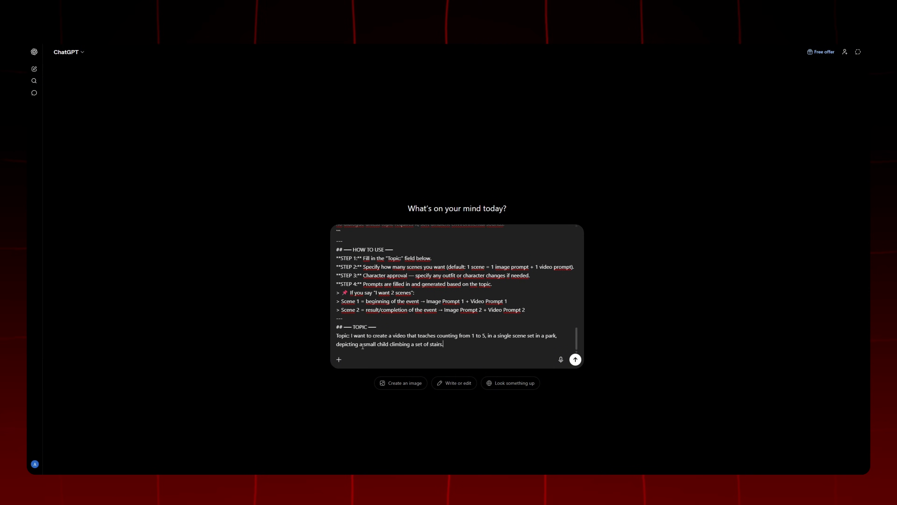
{"action": "left_click", "coordinate": [576, 360]}
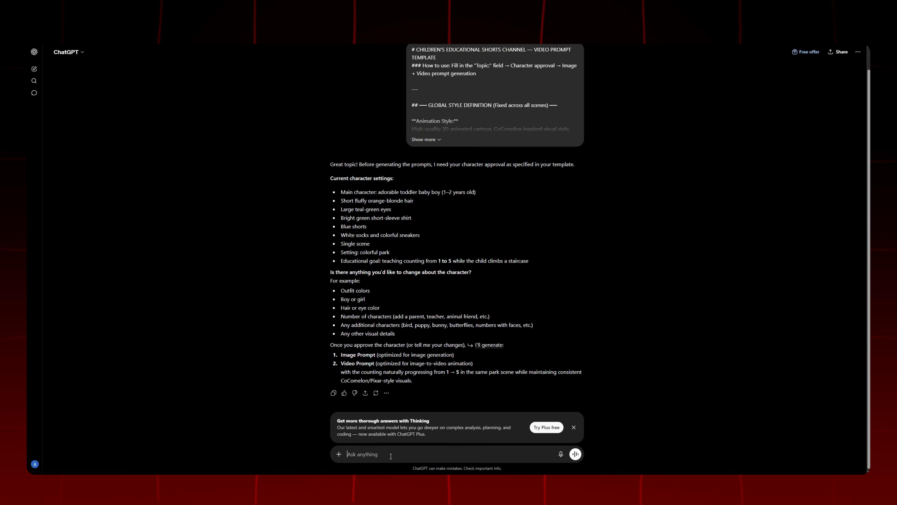
Step: Approve the proposed character settings with "yes" and copy the generated image prompt for Scene 1
{"action": "type", "text": "yes"}
{"action": "key", "text": "Return"}
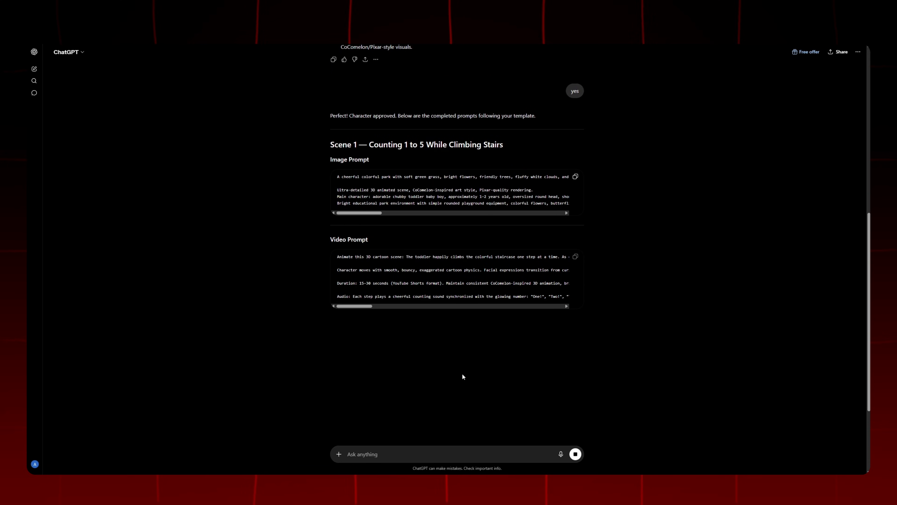
{"action": "left_click_drag", "start_coordinate": [370, 213], "coordinate": [345, 220]}
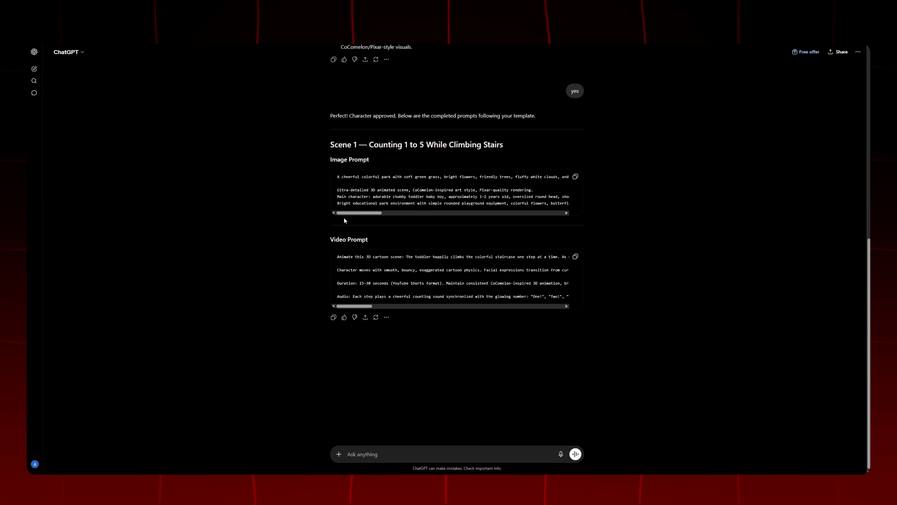
{"action": "left_click", "coordinate": [575, 176]}
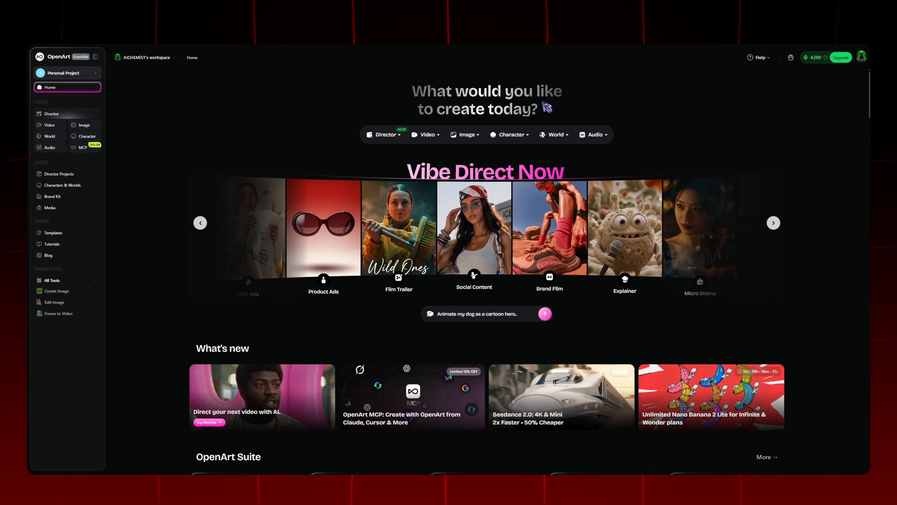
Step: In OpenArt, open the Create Image tool and set Nano Banana 2 as the single image model
{"action": "left_click", "coordinate": [55, 292]}
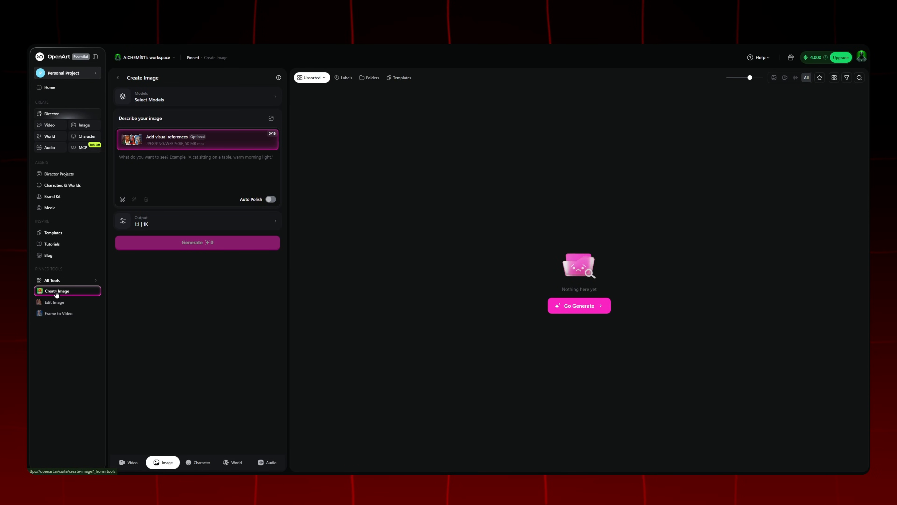
{"action": "left_click", "coordinate": [195, 100]}
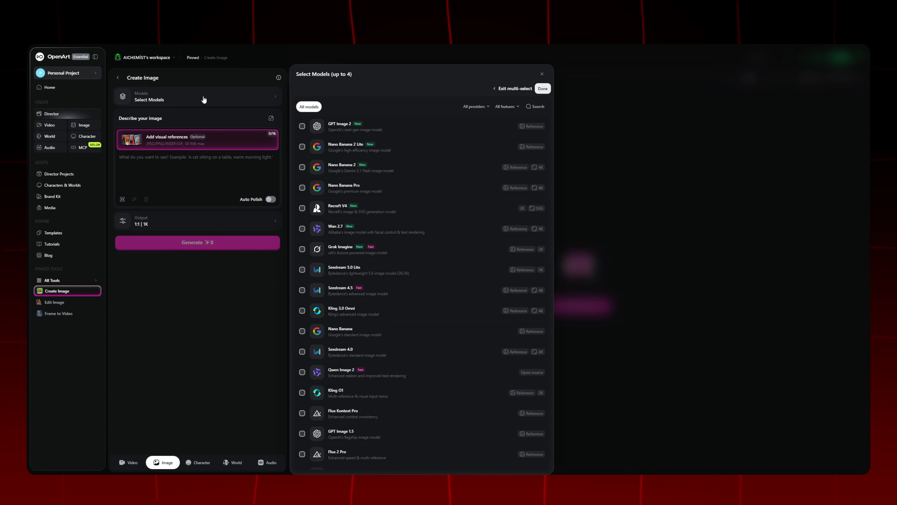
{"action": "left_click", "coordinate": [372, 171]}
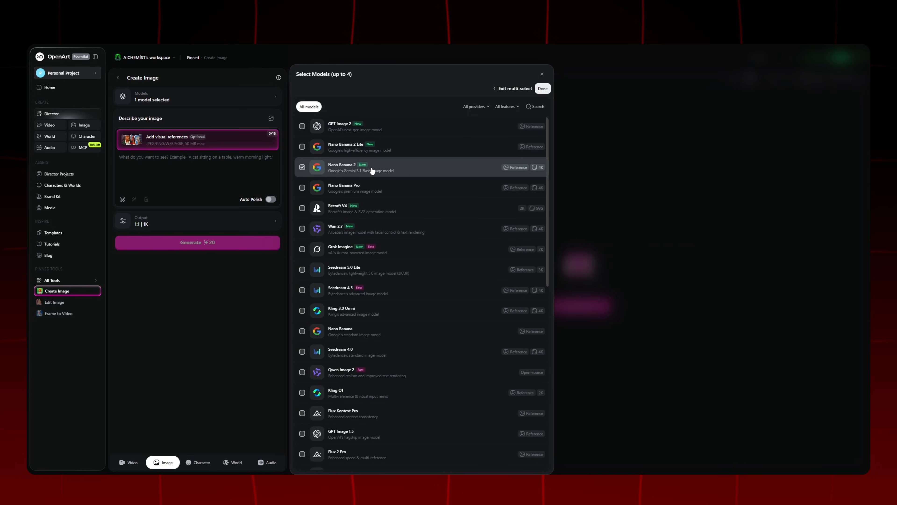
{"action": "left_click", "coordinate": [516, 89]}
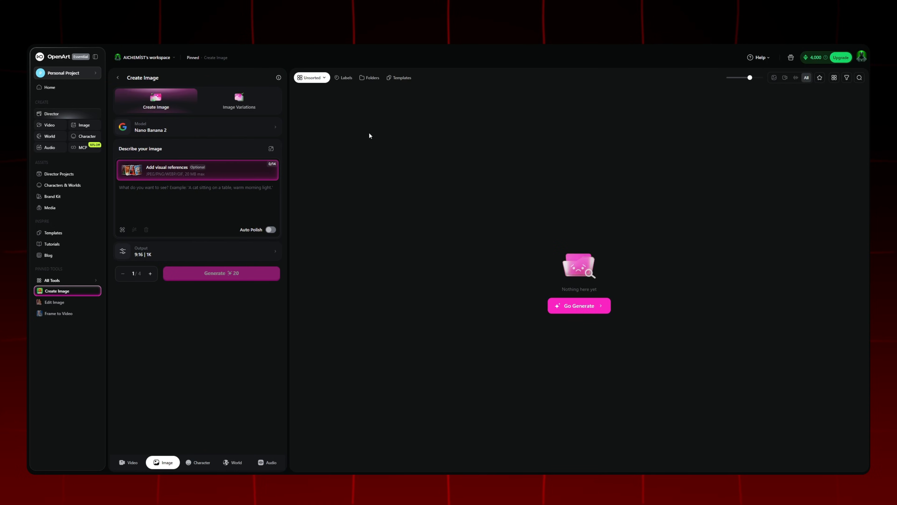
Step: Generate one image from the copied image prompt with 9:16 aspect ratio and 1K resolution, and view the result at full size
{"action": "left_click", "coordinate": [162, 190]}
{"action": "key", "text": "ctrl+v"}
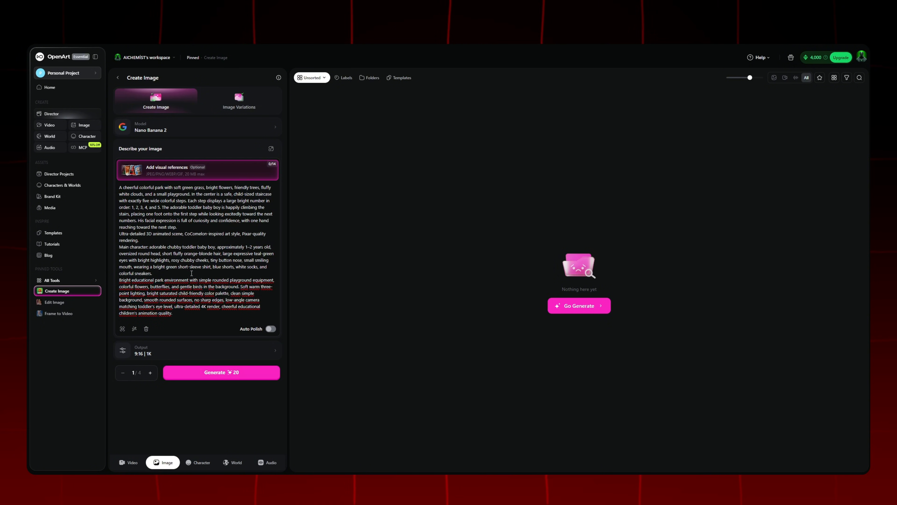
{"action": "left_click", "coordinate": [178, 349]}
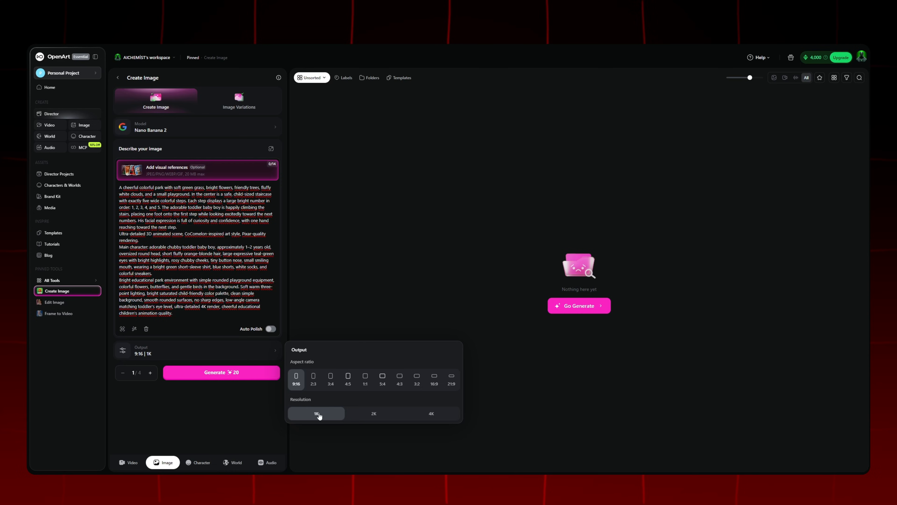
{"action": "left_click", "coordinate": [238, 410]}
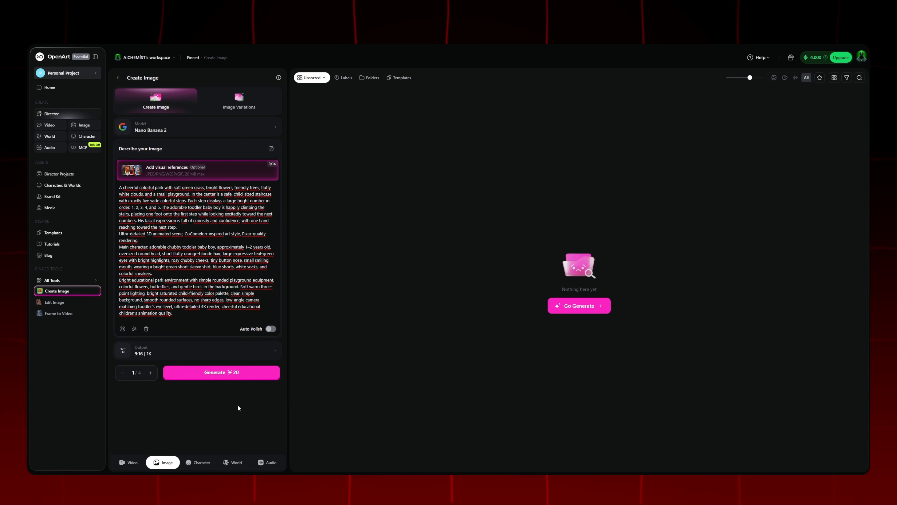
{"action": "left_click", "coordinate": [219, 373]}
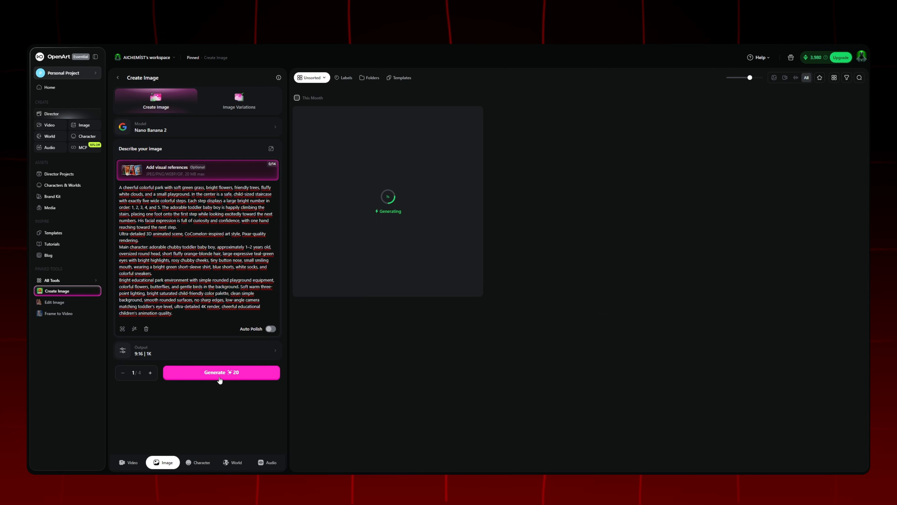
{"action": "left_click", "coordinate": [335, 288]}
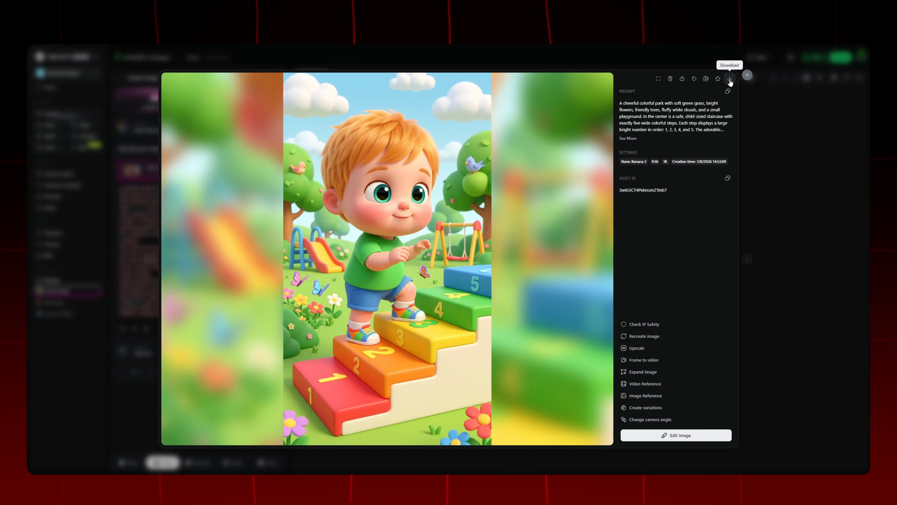
{"action": "left_click", "coordinate": [746, 77]}
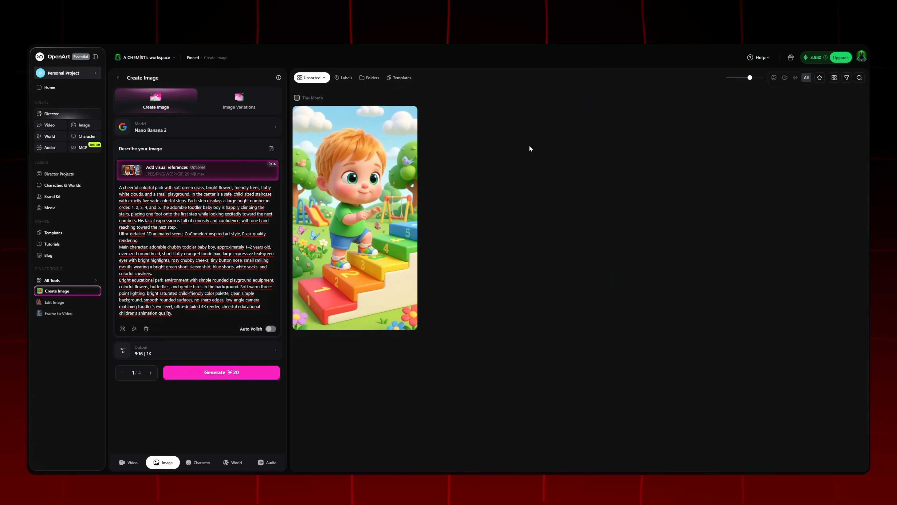
Step: Switch back to ChatGPT, look through the Scene 1 video prompt, and copy it
{"action": "key", "text": "ctrl+Tab"}
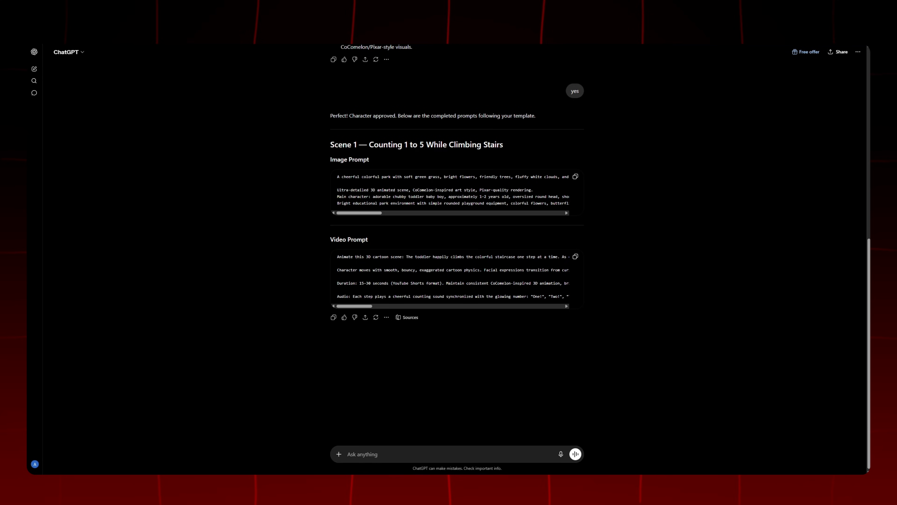
{"action": "left_click_drag", "start_coordinate": [367, 306], "coordinate": [560, 314]}
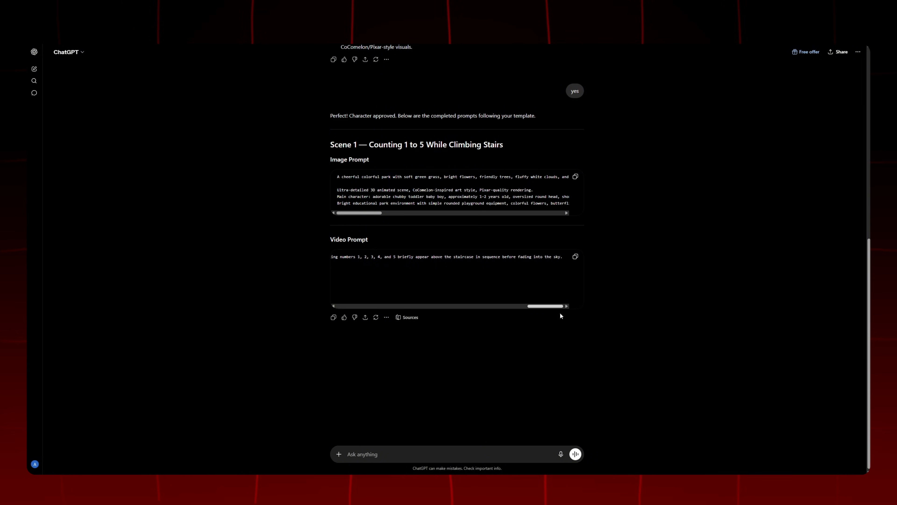
{"action": "left_click", "coordinate": [576, 257]}
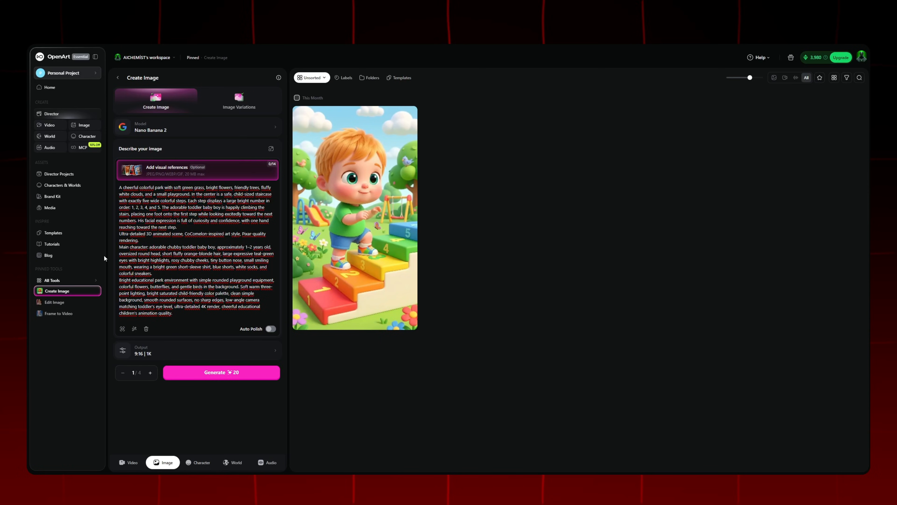
Step: In OpenArt, open the Frame to Video tool and choose Veo 3.1 as the video model
{"action": "left_click", "coordinate": [60, 313]}
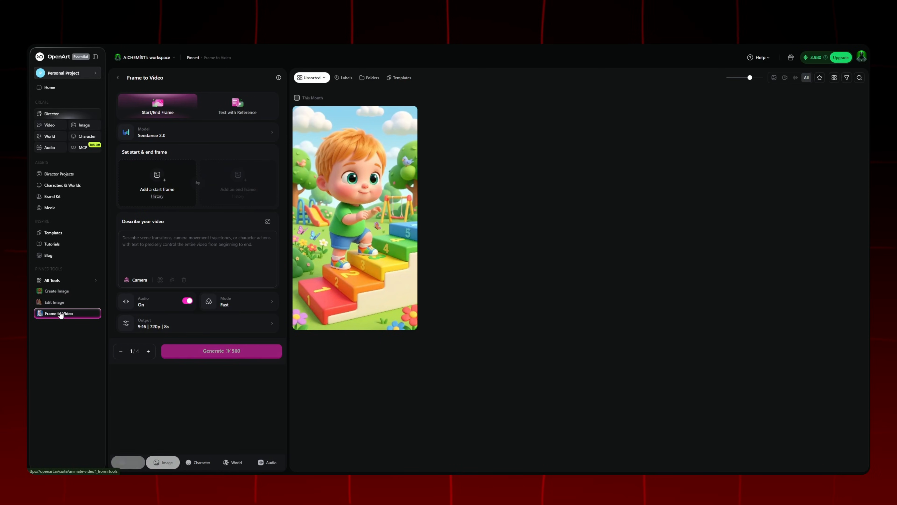
{"action": "left_click", "coordinate": [163, 136]}
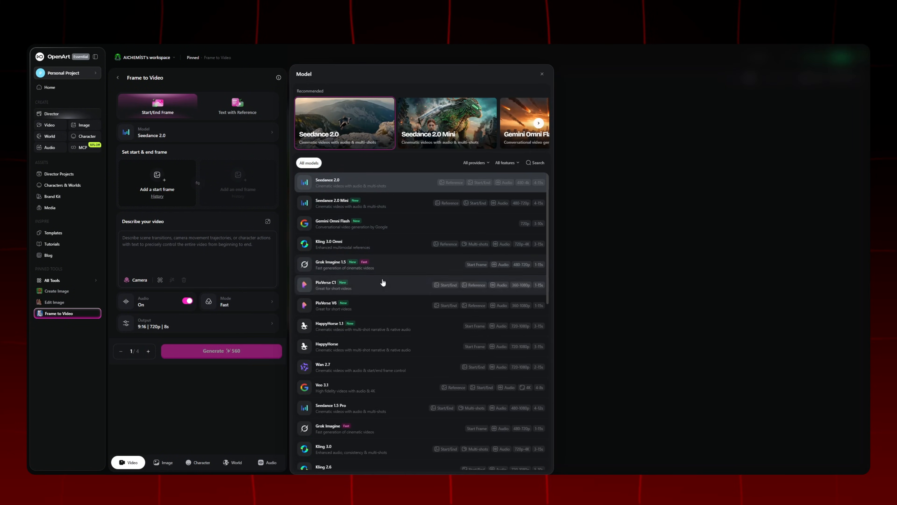
{"action": "left_click", "coordinate": [376, 386]}
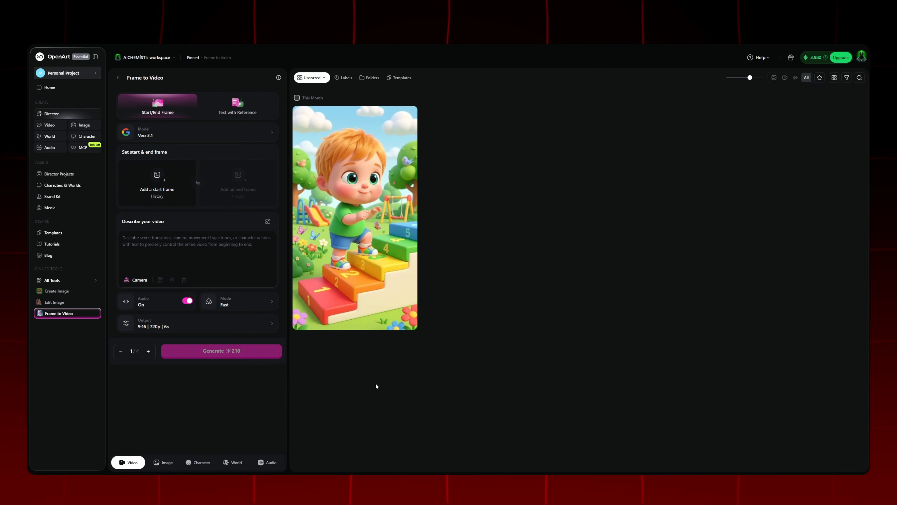
Step: Set the generated toddler image as the start frame and paste the copied video prompt as the video description
{"action": "left_click_drag", "start_coordinate": [347, 208], "coordinate": [160, 189]}
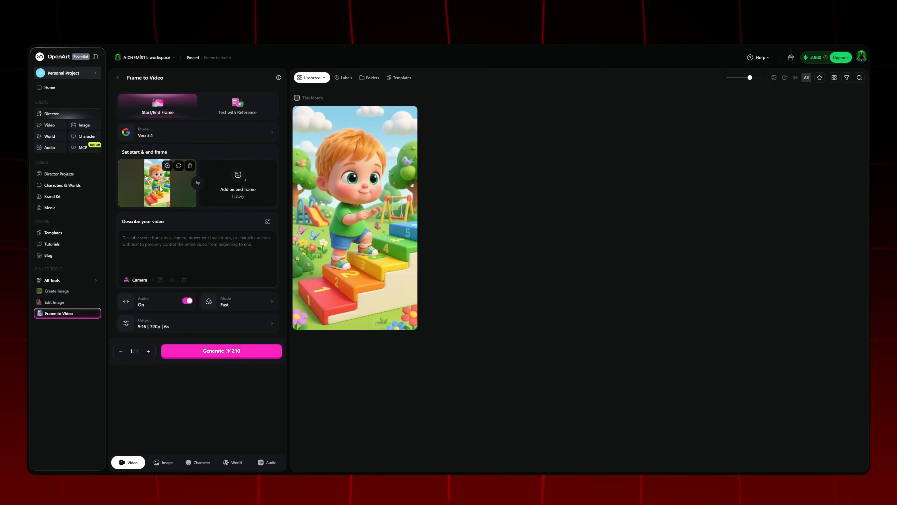
{"action": "left_click", "coordinate": [162, 244]}
{"action": "key", "text": "ctrl+v"}
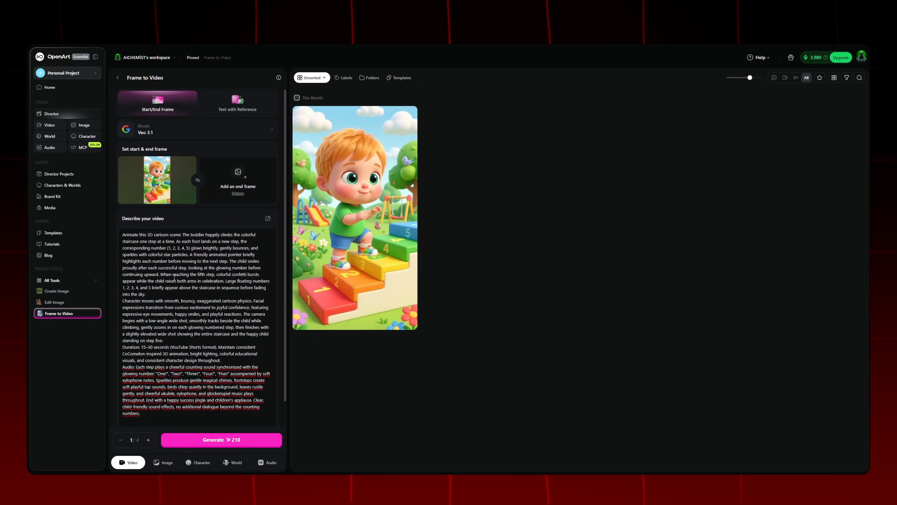
Step: Generate the video with audio on, Fast mode, 9:16 aspect ratio, 720p resolution and an 8s duration
{"action": "scroll", "coordinate": [175, 279], "scroll_direction": "down", "scroll_amount": 2}
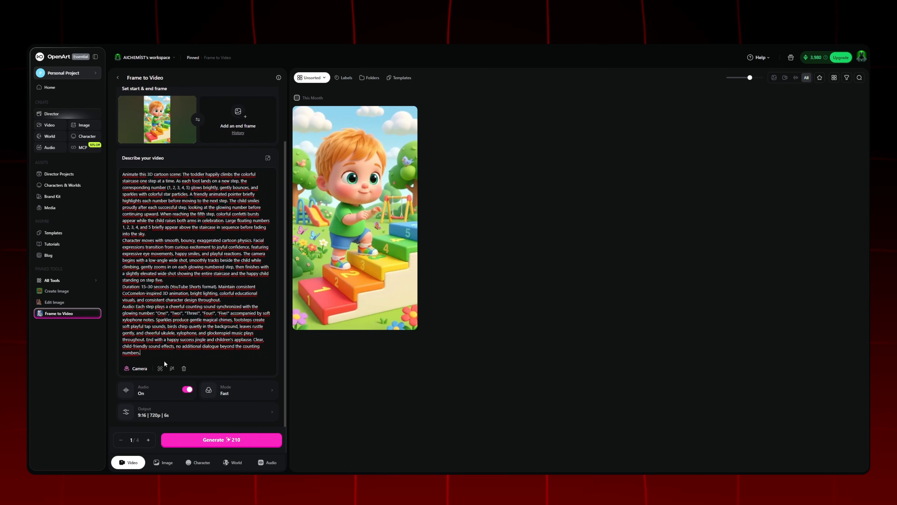
{"action": "left_click", "coordinate": [163, 394]}
{"action": "left_click", "coordinate": [224, 394]}
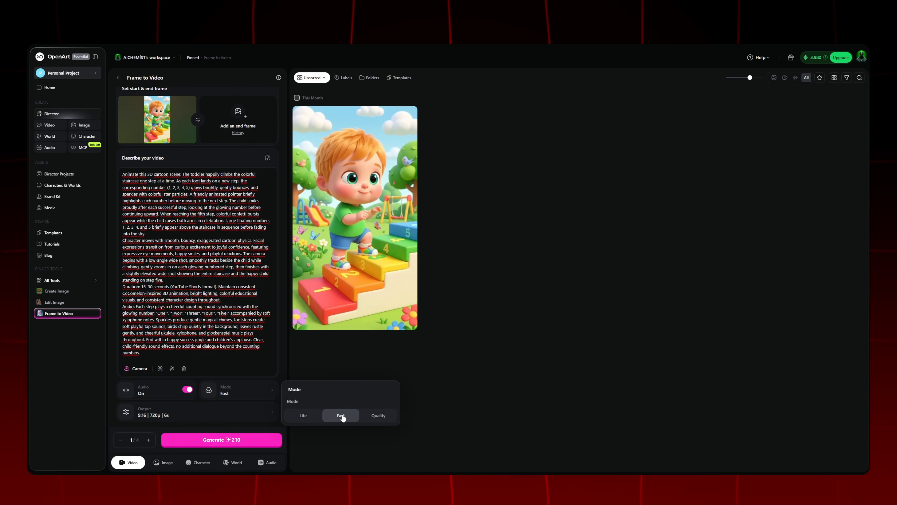
{"action": "left_click", "coordinate": [234, 414]}
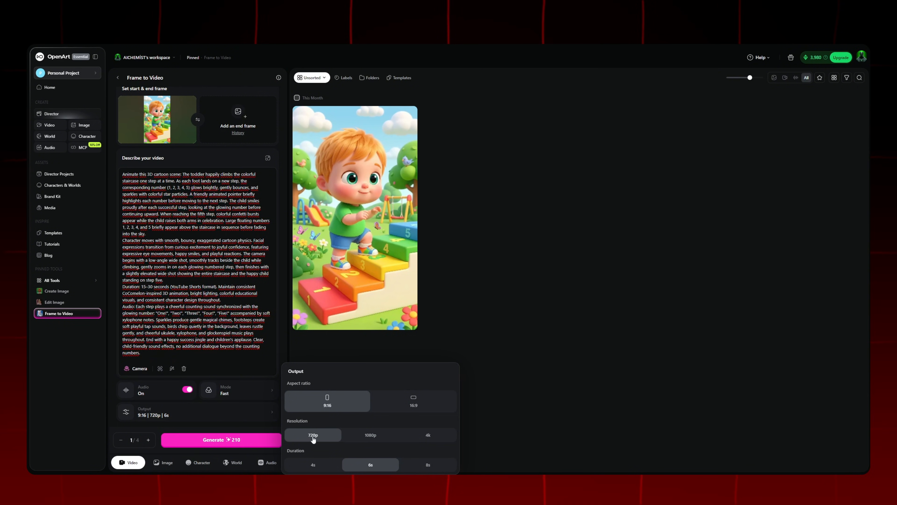
{"action": "left_click", "coordinate": [426, 467]}
{"action": "left_click", "coordinate": [486, 419]}
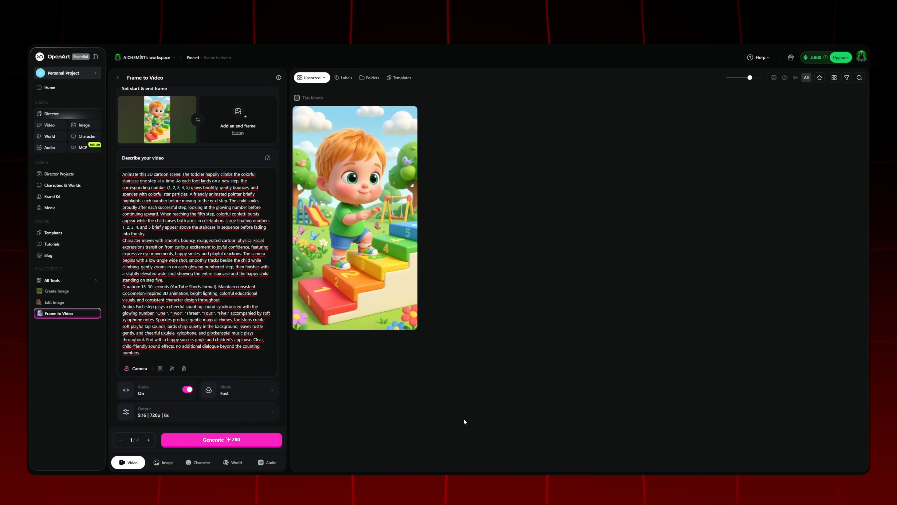
{"action": "left_click", "coordinate": [223, 442]}
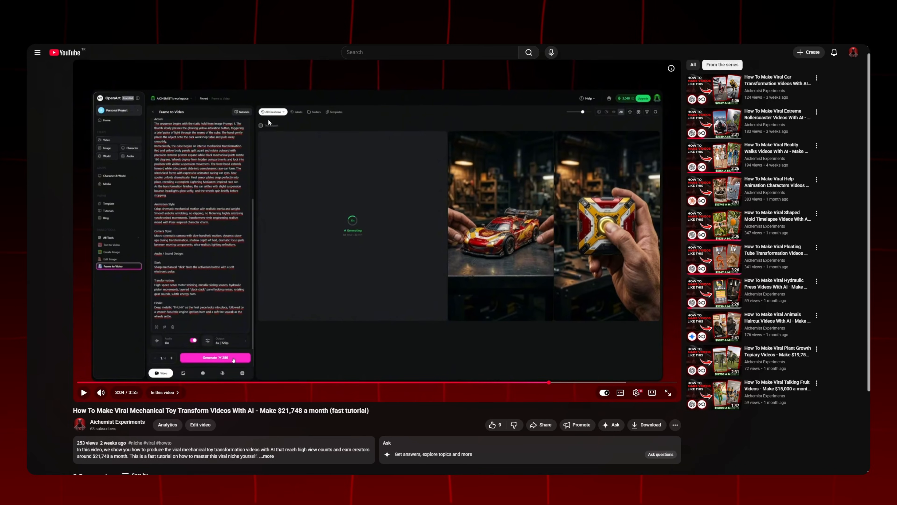
Step: On YouTube, expand and read through the description of the viral mechanical toy transform video tutorial
{"action": "scroll", "coordinate": [268, 119], "scroll_direction": "down", "scroll_amount": 3}
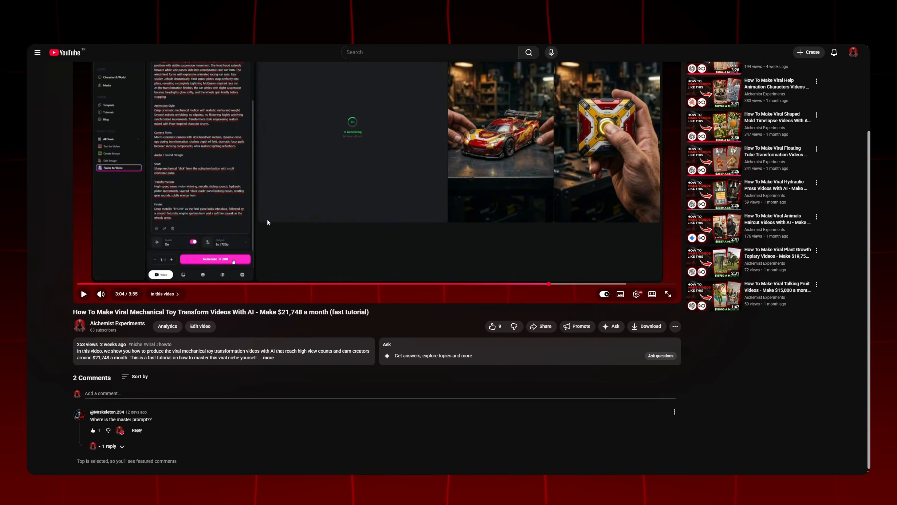
{"action": "left_click", "coordinate": [231, 357]}
{"action": "scroll", "coordinate": [238, 347], "scroll_direction": "down", "scroll_amount": 1}
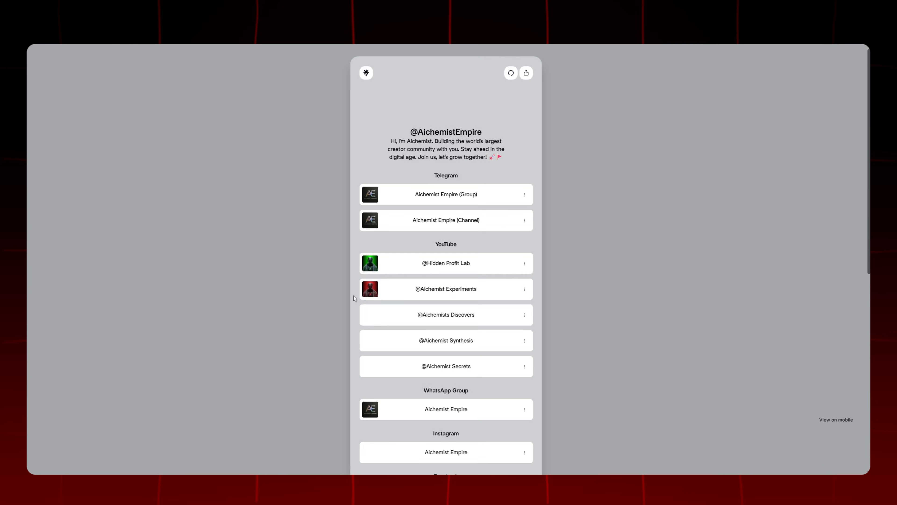
Step: Browse the creator's Linktree page, follow the Alchemist Empire (Group) Telegram link and allow it to open in Telegram Desktop
{"action": "scroll", "coordinate": [371, 298], "scroll_direction": "down", "scroll_amount": 10}
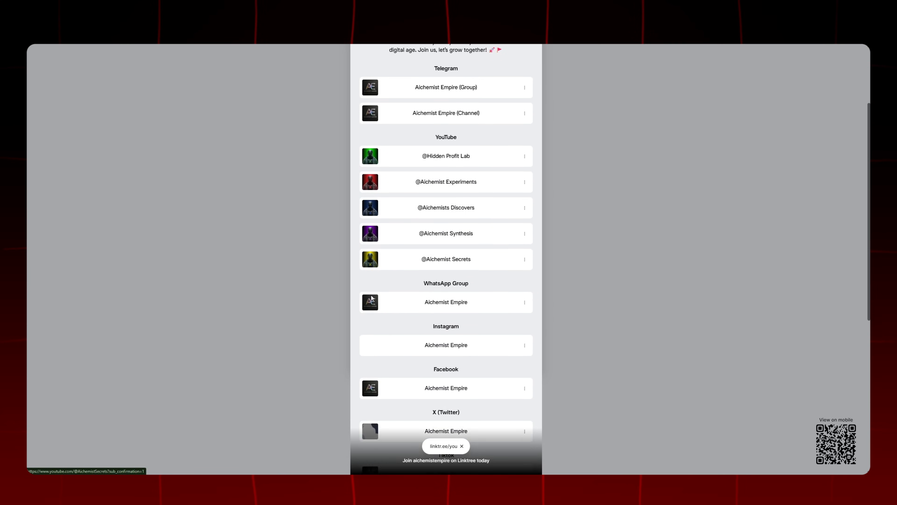
{"action": "scroll", "coordinate": [371, 298], "scroll_direction": "up", "scroll_amount": 10}
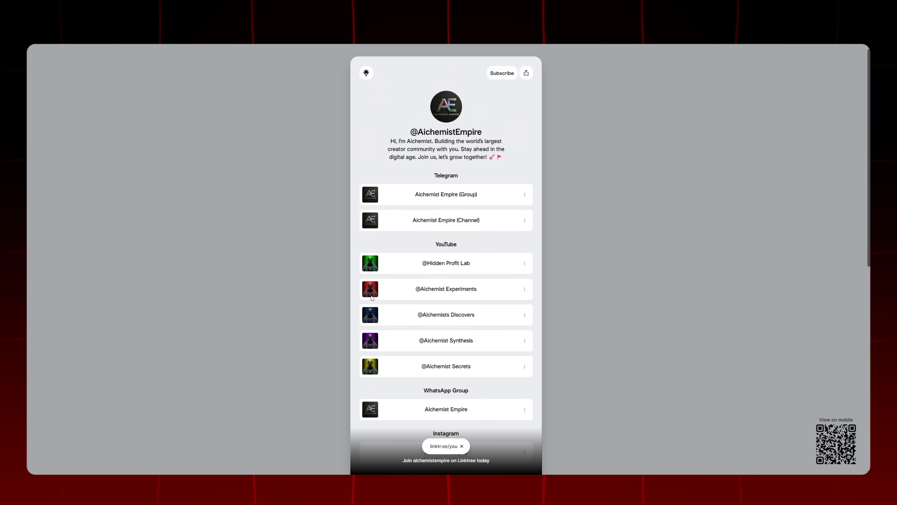
{"action": "left_click", "coordinate": [436, 197]}
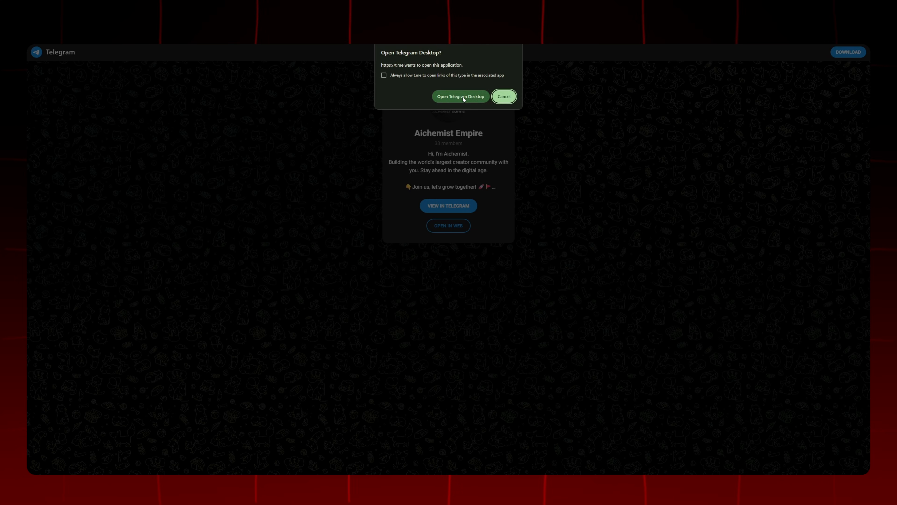
{"action": "left_click", "coordinate": [462, 97]}
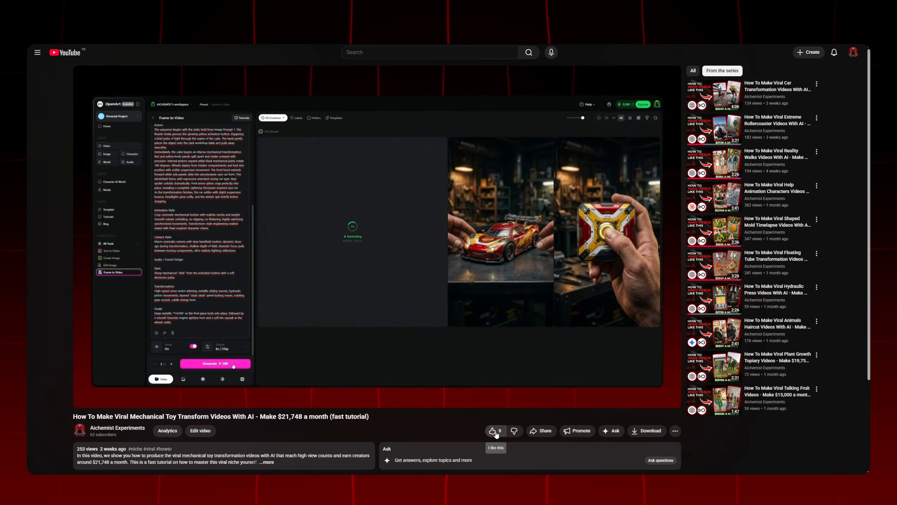
Step: On YouTube, like the viral mechanical toy transform video and start a new comment under it
{"action": "left_click", "coordinate": [496, 431]}
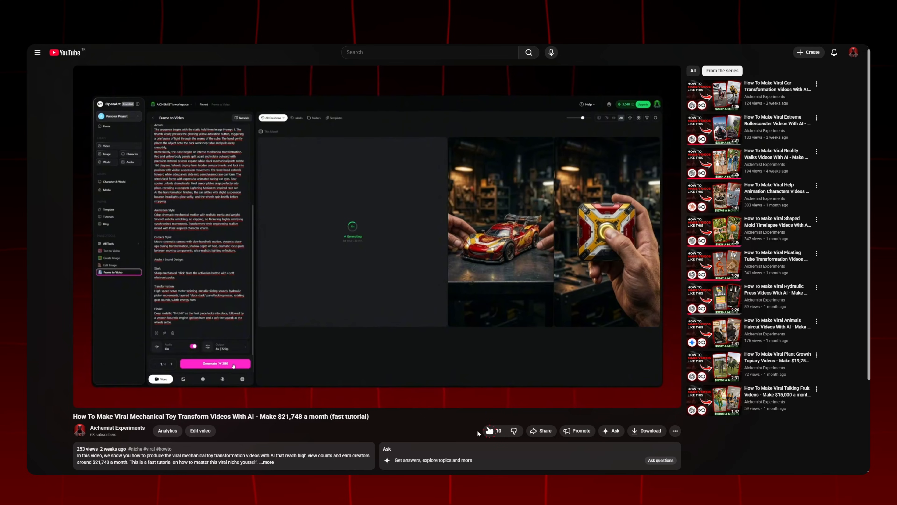
{"action": "scroll", "coordinate": [426, 426], "scroll_direction": "down", "scroll_amount": 3}
{"action": "left_click", "coordinate": [415, 425]}
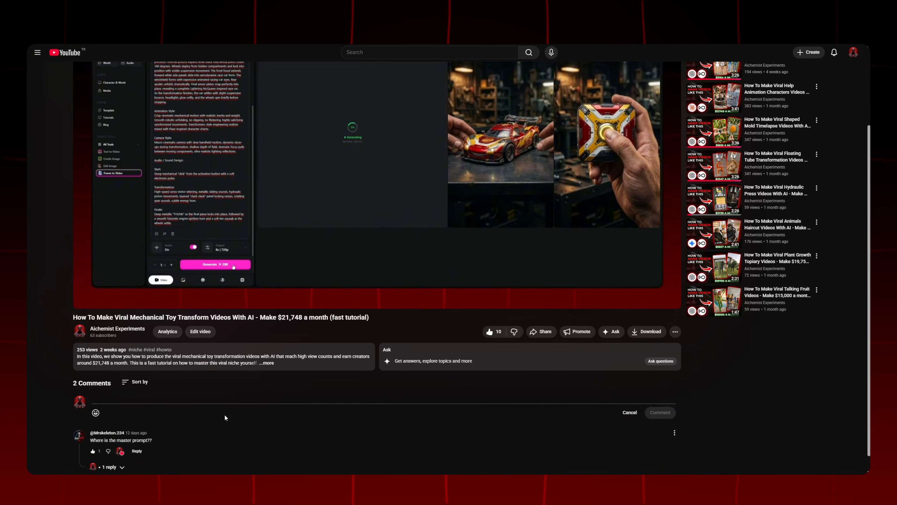
{"action": "left_click", "coordinate": [94, 400]}
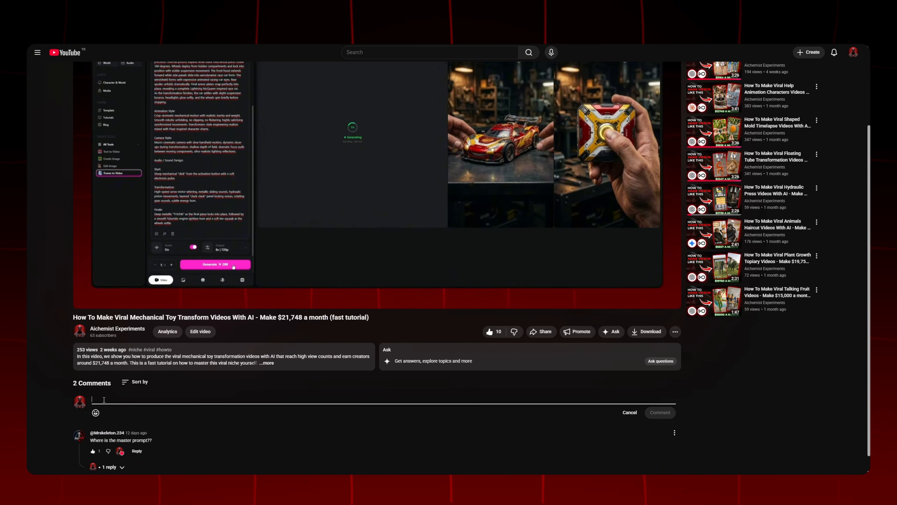